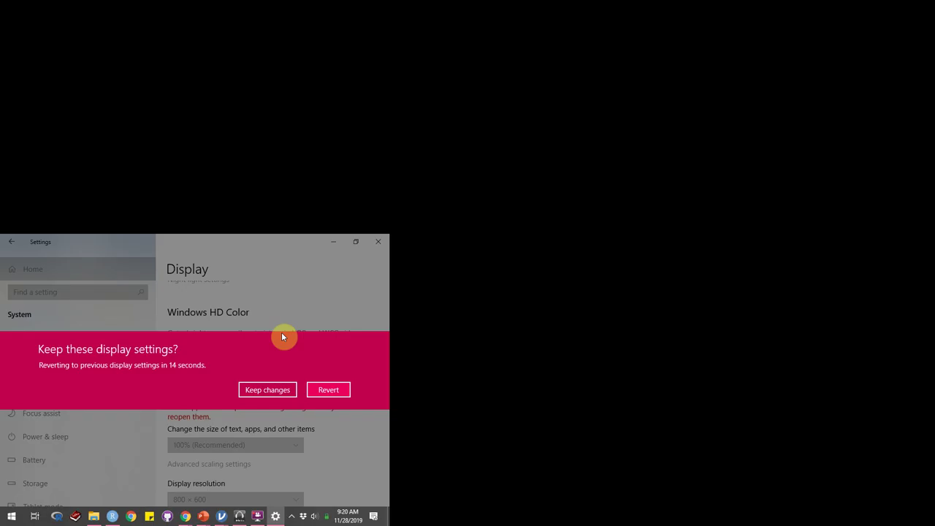
Keep the changed display settings and switch to the jamovi window with the diare data set, maximized.
click(284, 390)
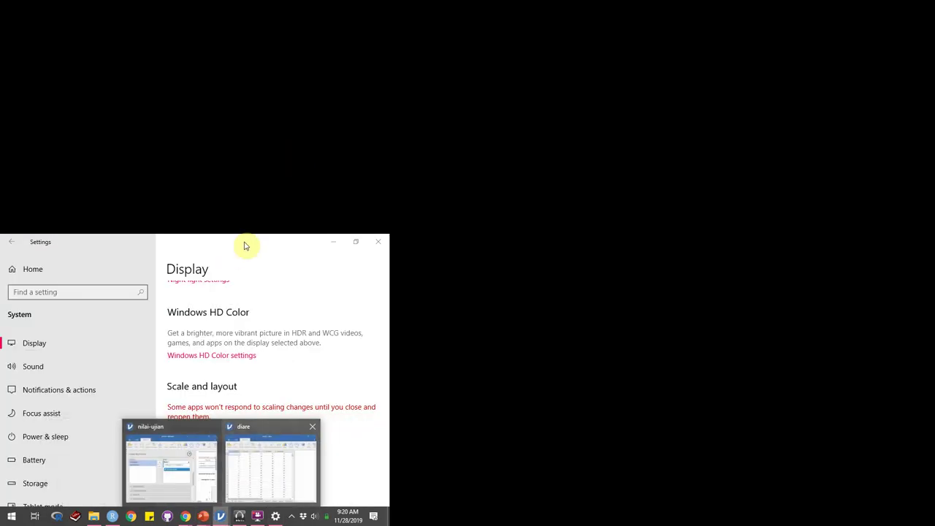
click(234, 488)
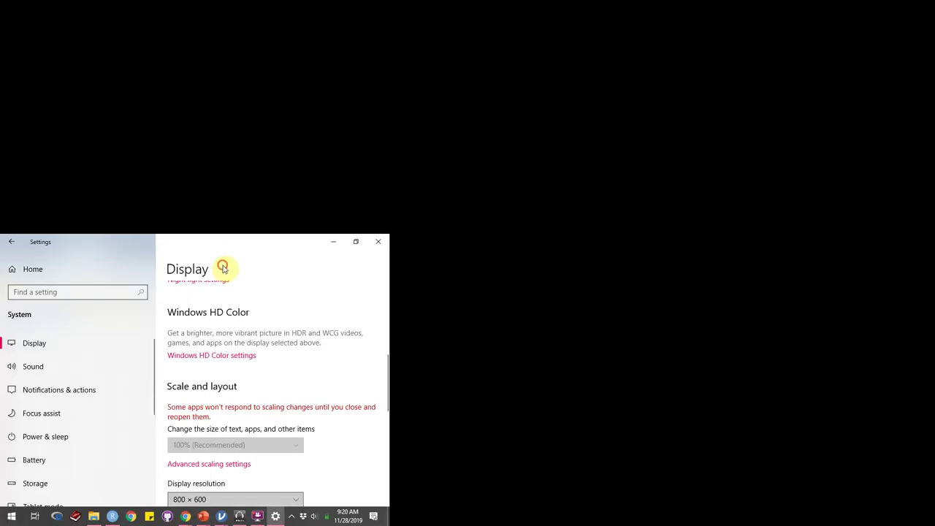
click(223, 268)
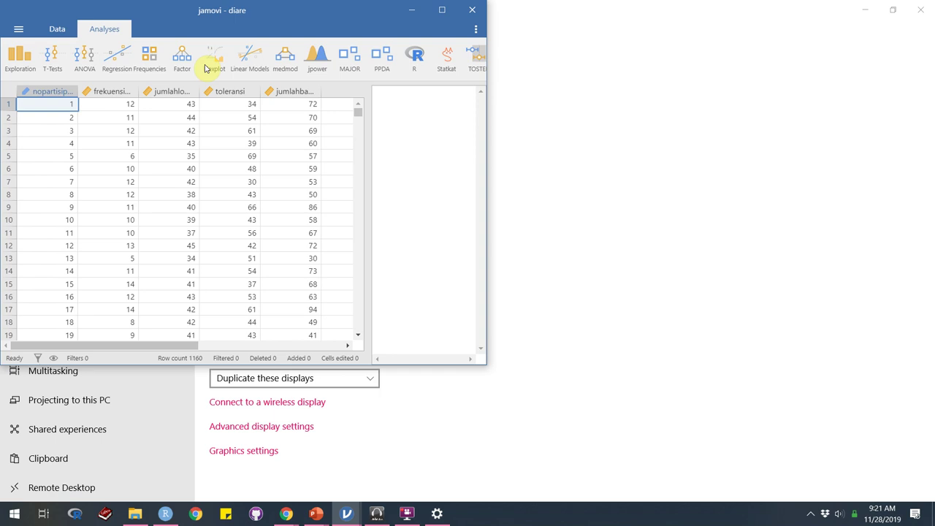
double_click(271, 7)
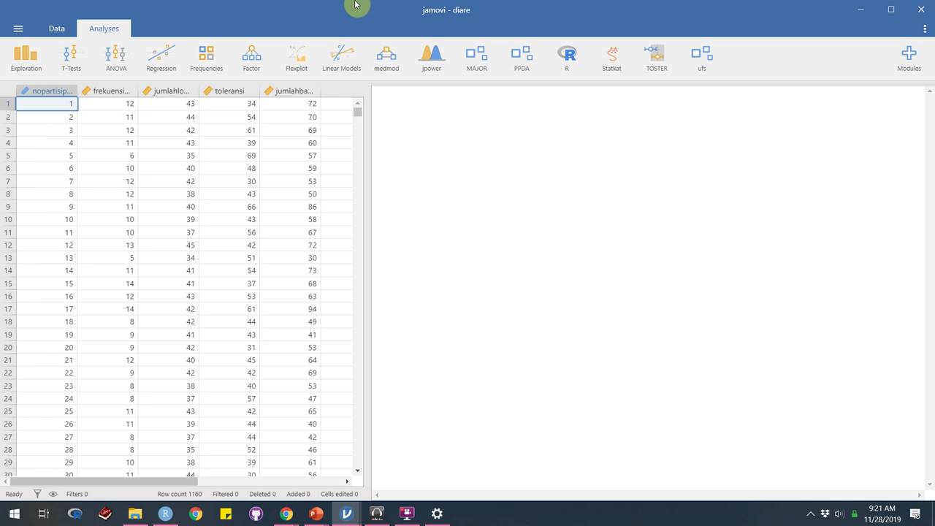
Add a medmod Mediation analysis to the results and hide its options.
click(403, 62)
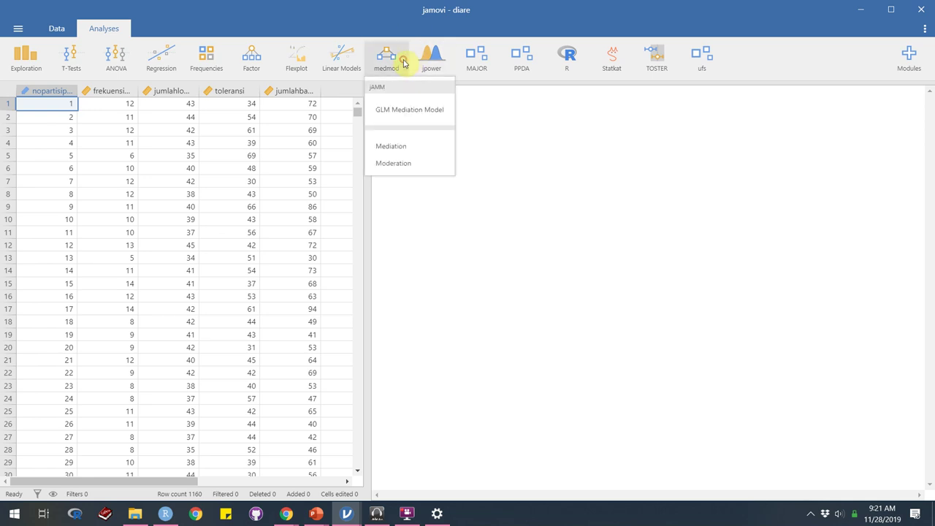
click(420, 147)
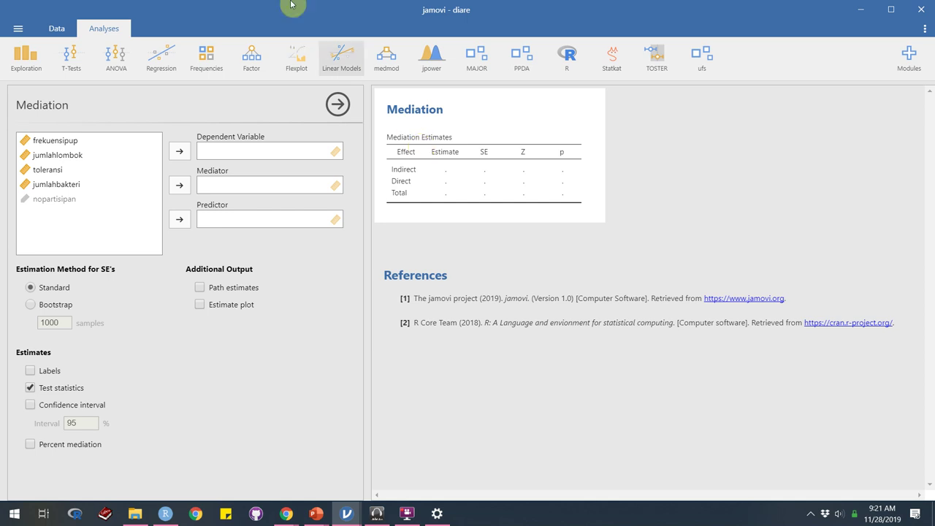
click(342, 106)
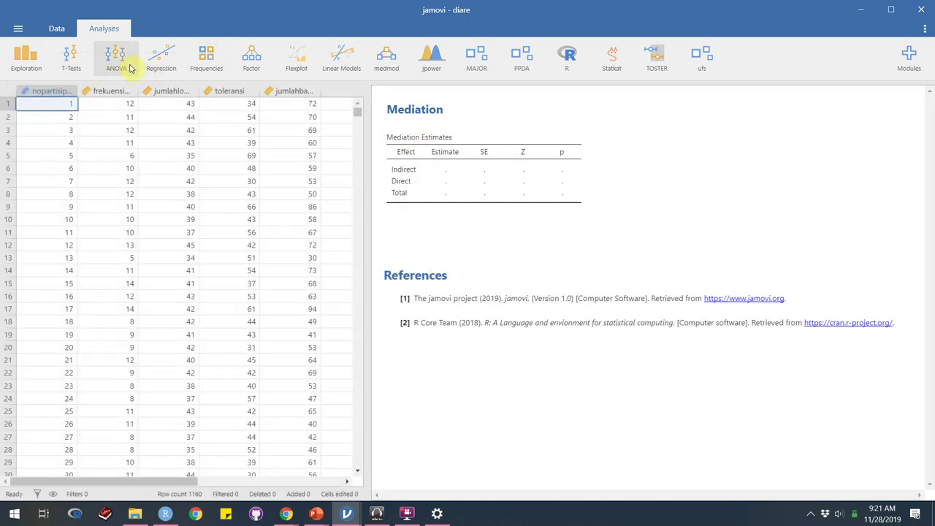
Add a Correlation Matrix analysis below the Mediation results and return to the Mediation options.
click(115, 59)
mouse_move(161, 63)
click(164, 91)
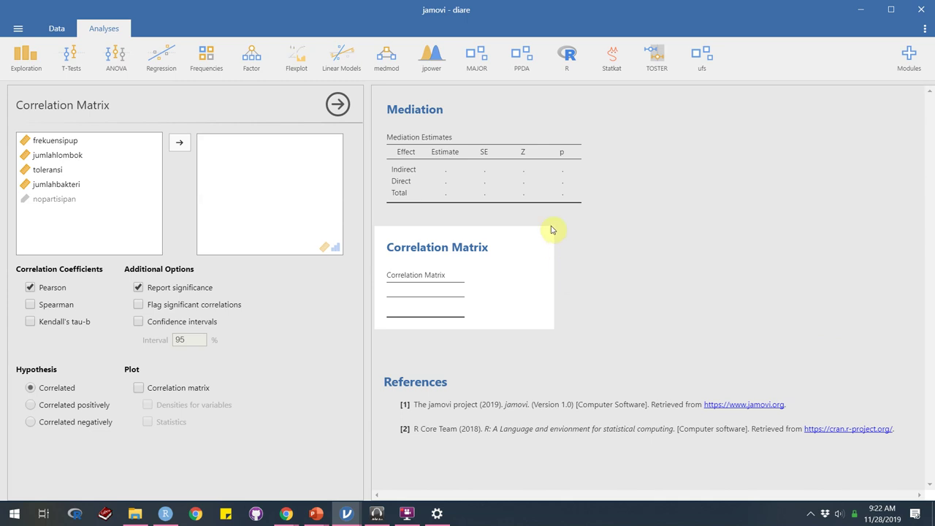
click(501, 121)
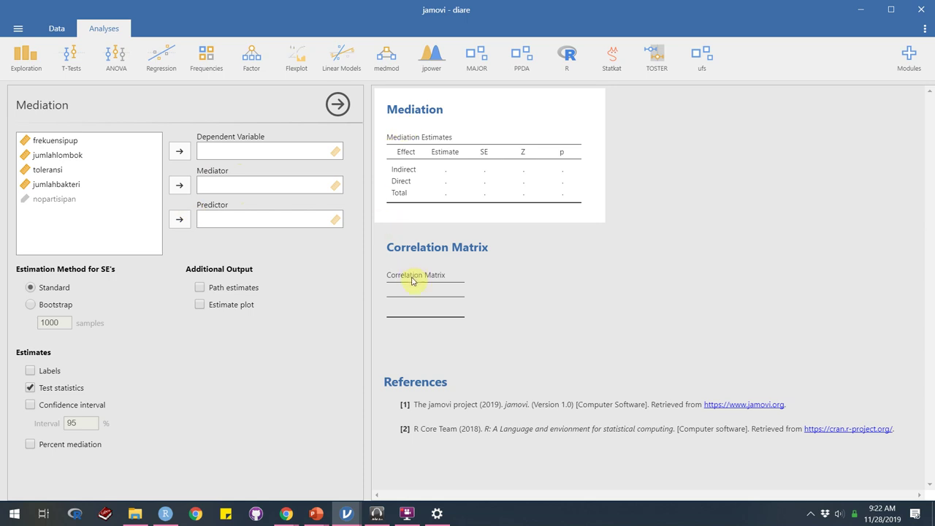
Remove the Correlation Matrix analysis from the results.
click(445, 253)
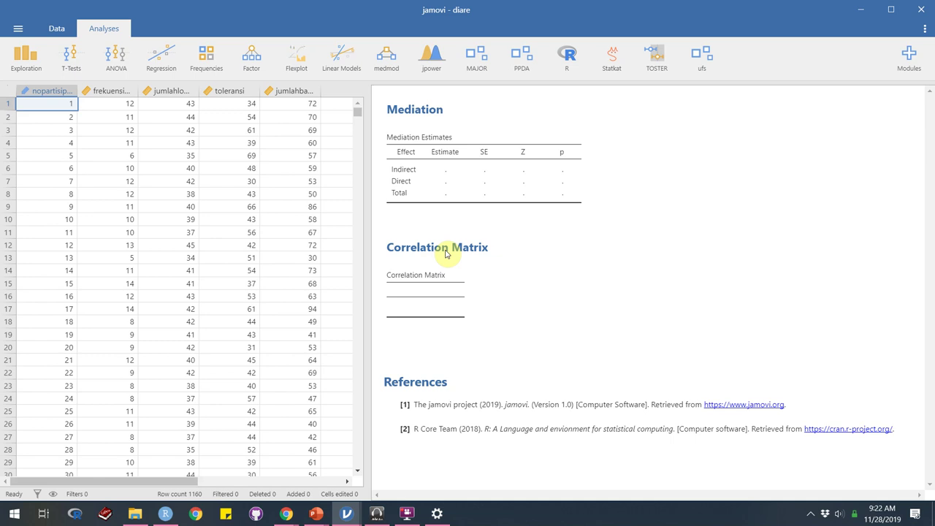
right_click(446, 252)
click(479, 306)
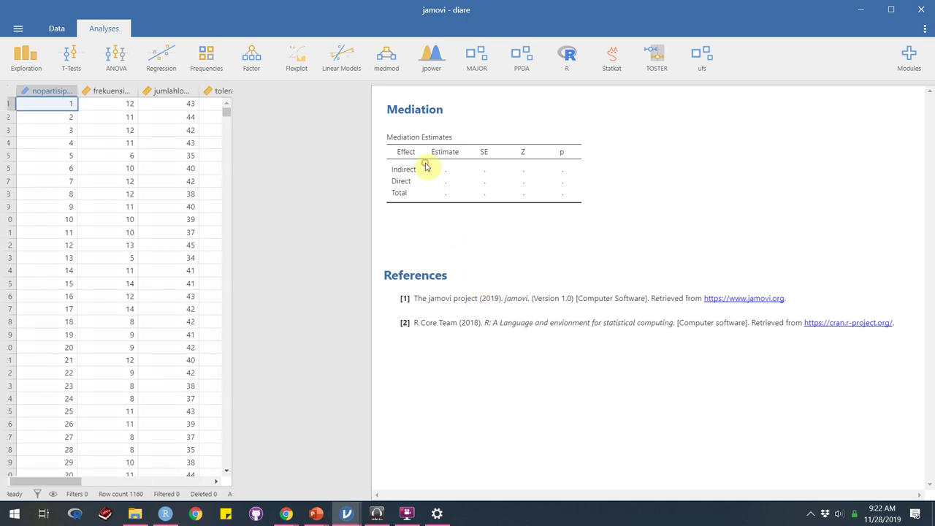
Reopen the Mediation options and view the copy and export commands available for the Mediation Estimates table.
click(442, 124)
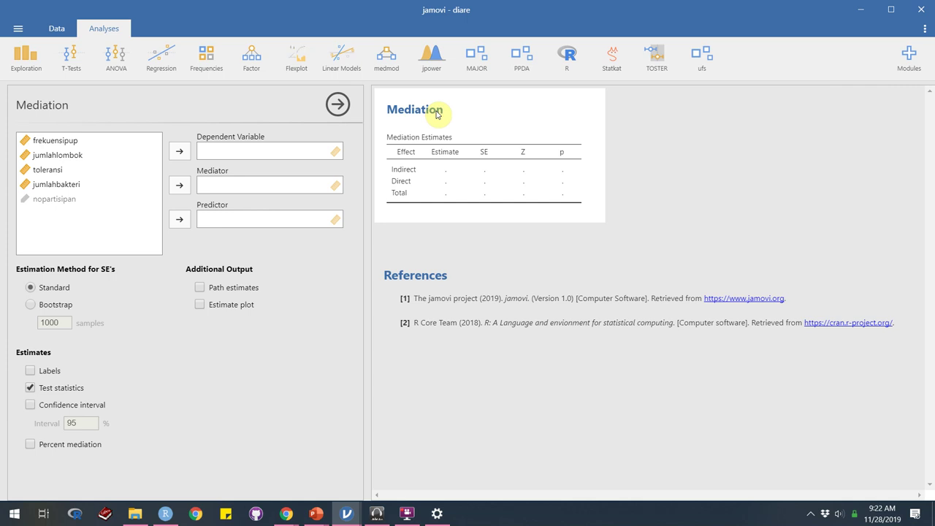
right_click(436, 111)
click(399, 150)
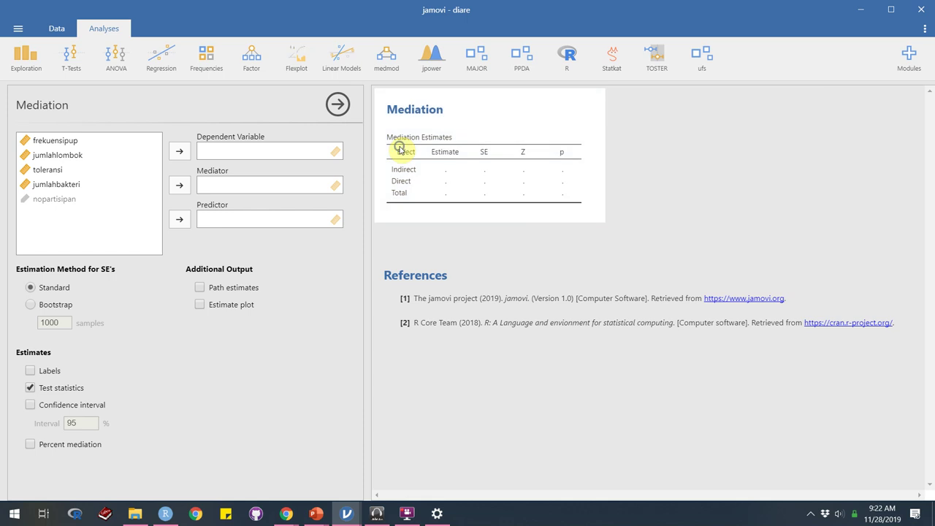
right_click(400, 150)
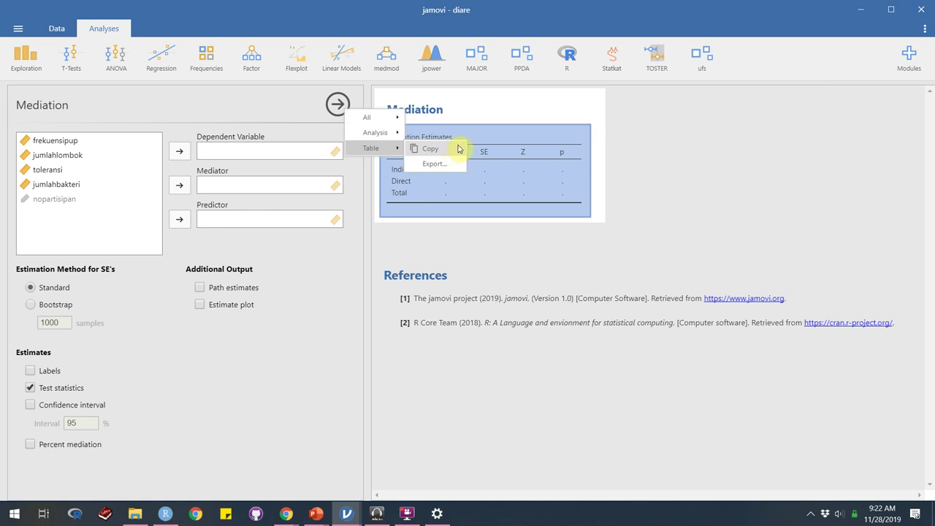
click(535, 185)
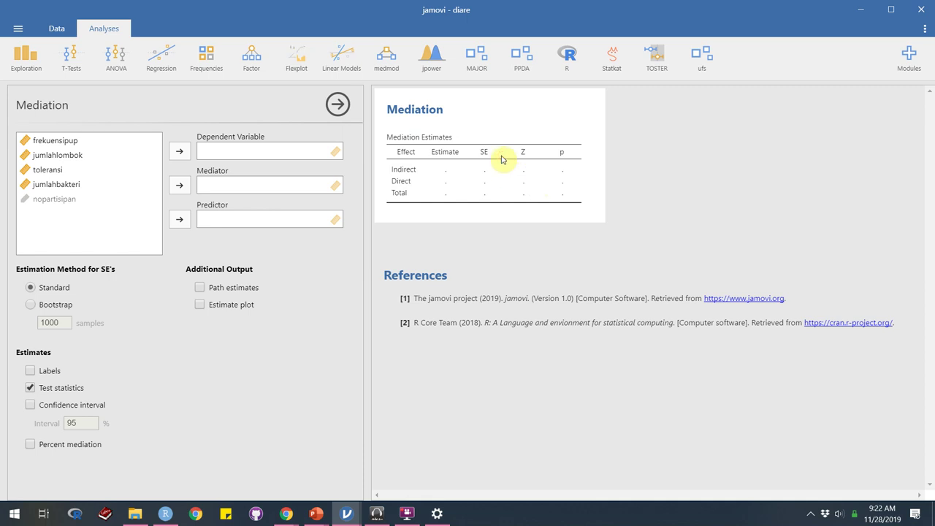
Assign frekuensipup as the dependent variable, jumlahlombok as the predictor and jumlahbakteri as the mediator.
click(306, 140)
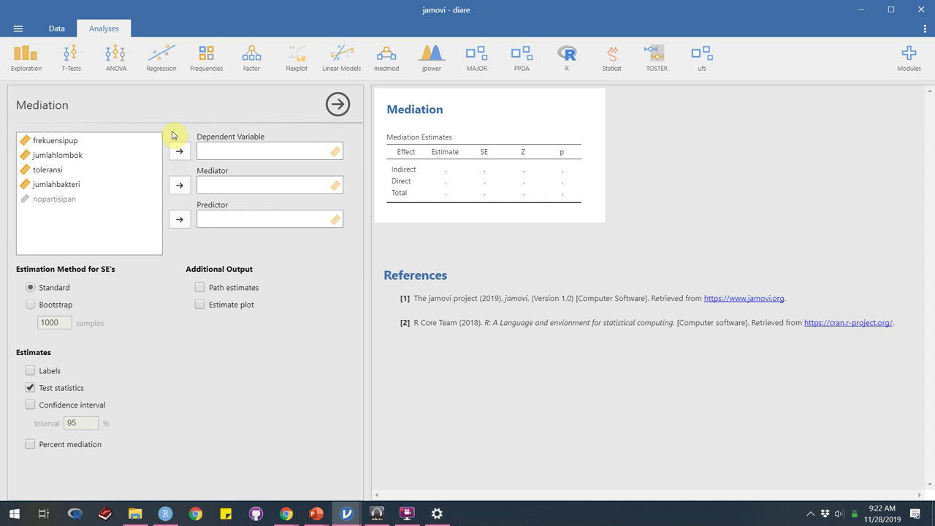
click(27, 141)
click(184, 152)
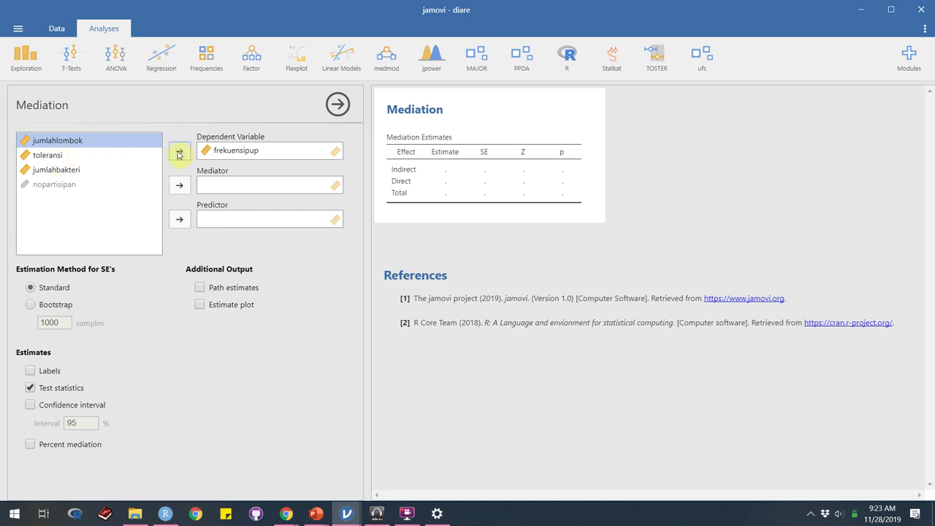
click(179, 221)
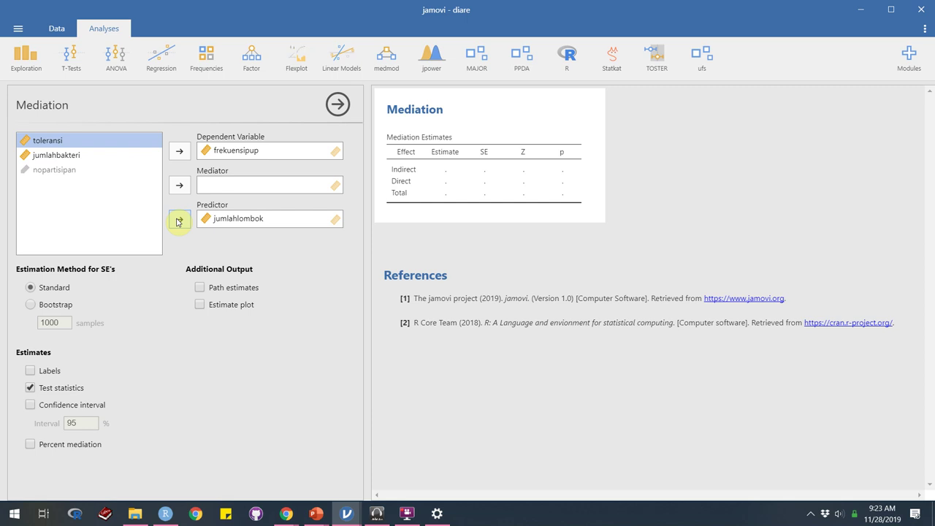
click(108, 156)
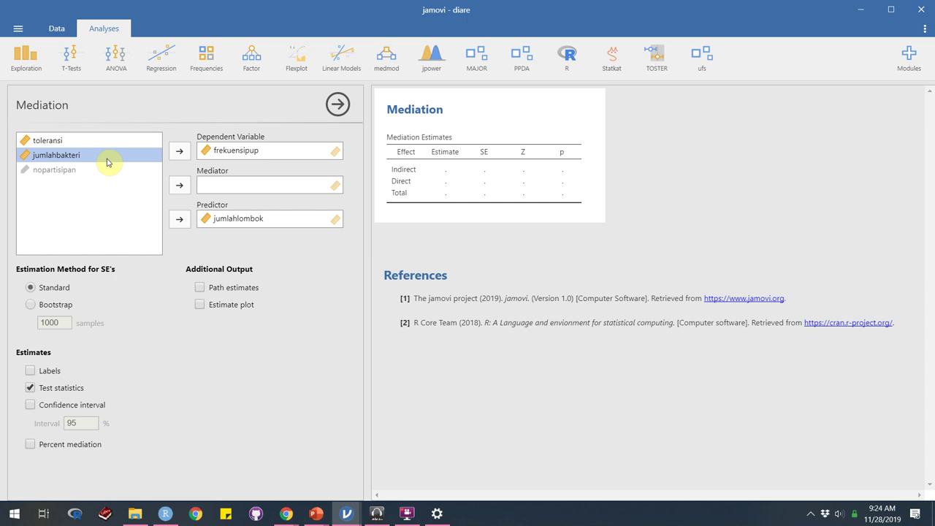
click(180, 188)
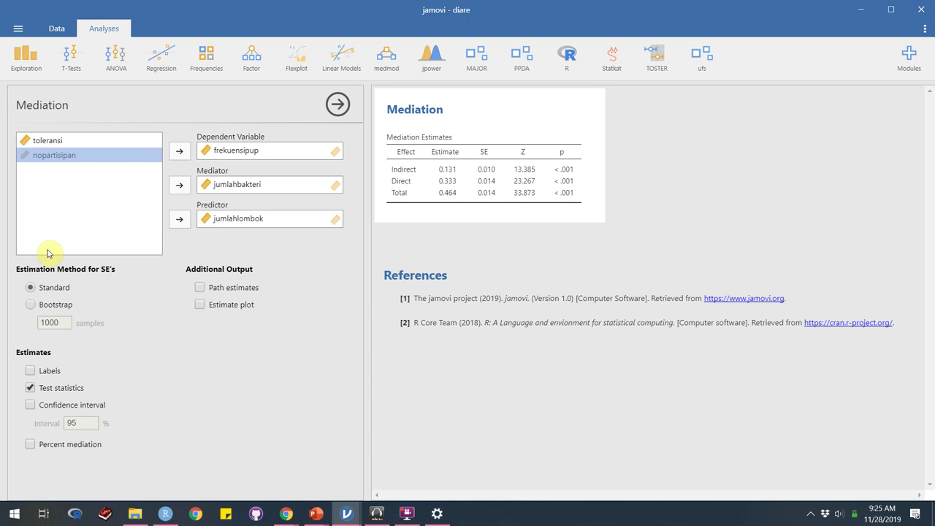
Use Bootstrap for the standard errors and enable path estimates, estimate plot, labels, confidence interval and percent mediation.
click(30, 305)
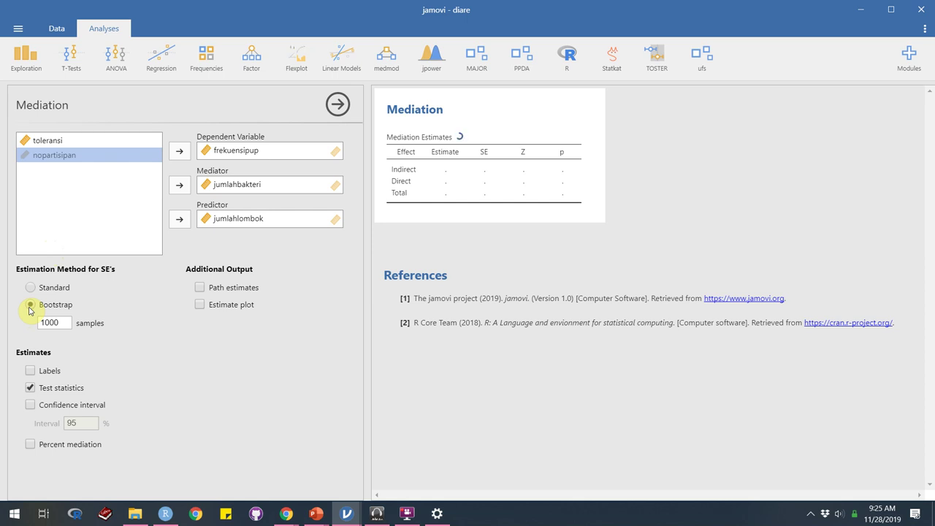
click(200, 287)
click(199, 312)
click(30, 374)
click(30, 405)
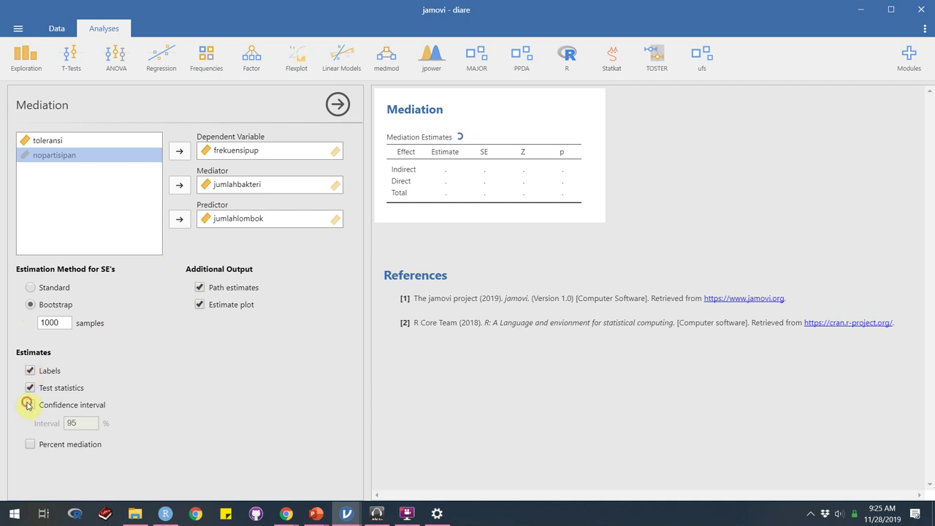
click(29, 446)
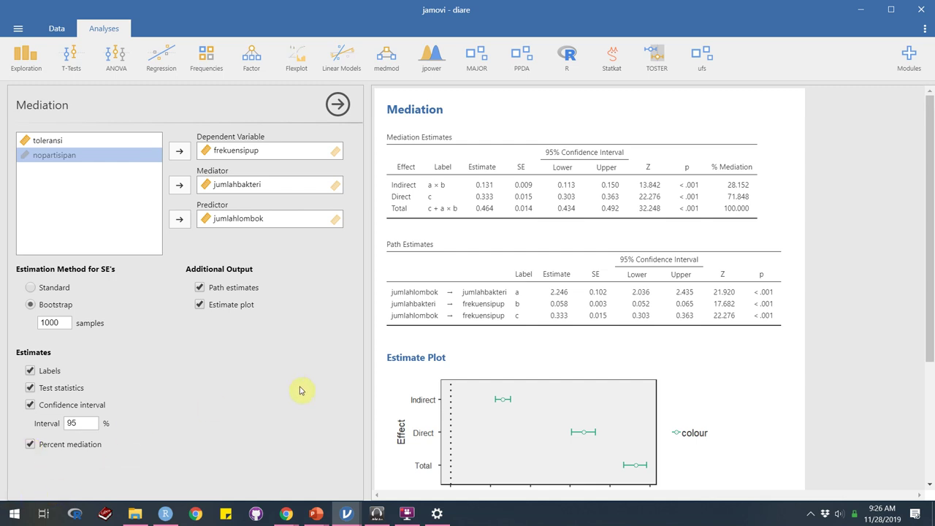
Review the mediation tables and estimate plot, and switch to the PowerPoint slide show at the Interaction terms slide.
scroll(538, 332, down, 3)
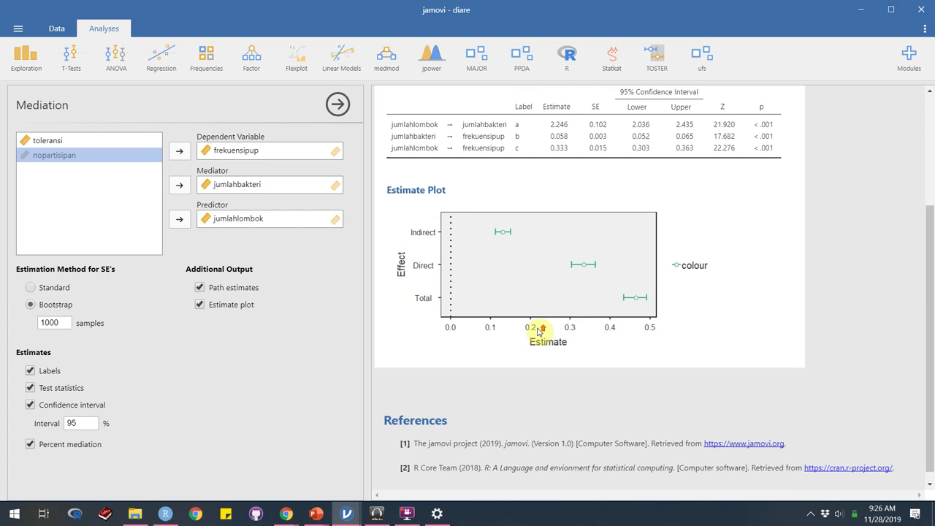
scroll(539, 331, up, 3)
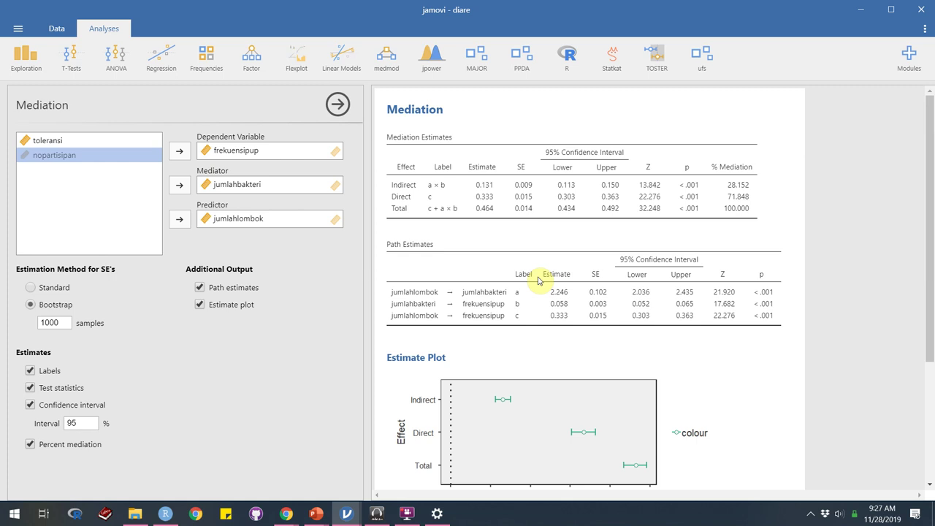
key(alt+Tab)
key(alt+Tab)
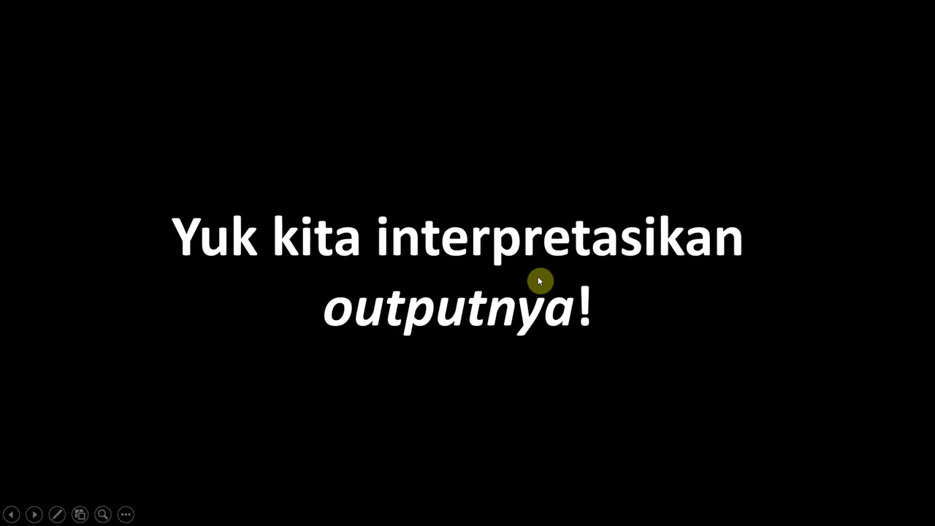
click(540, 281)
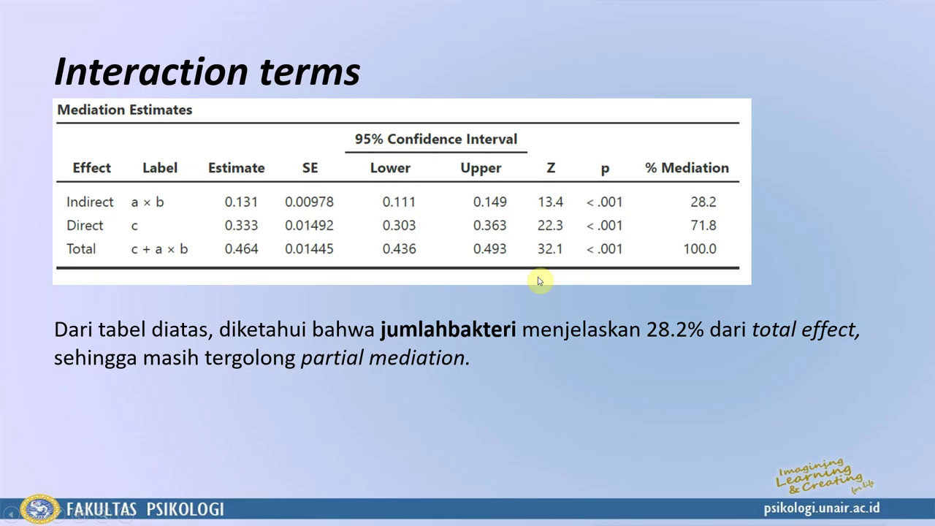